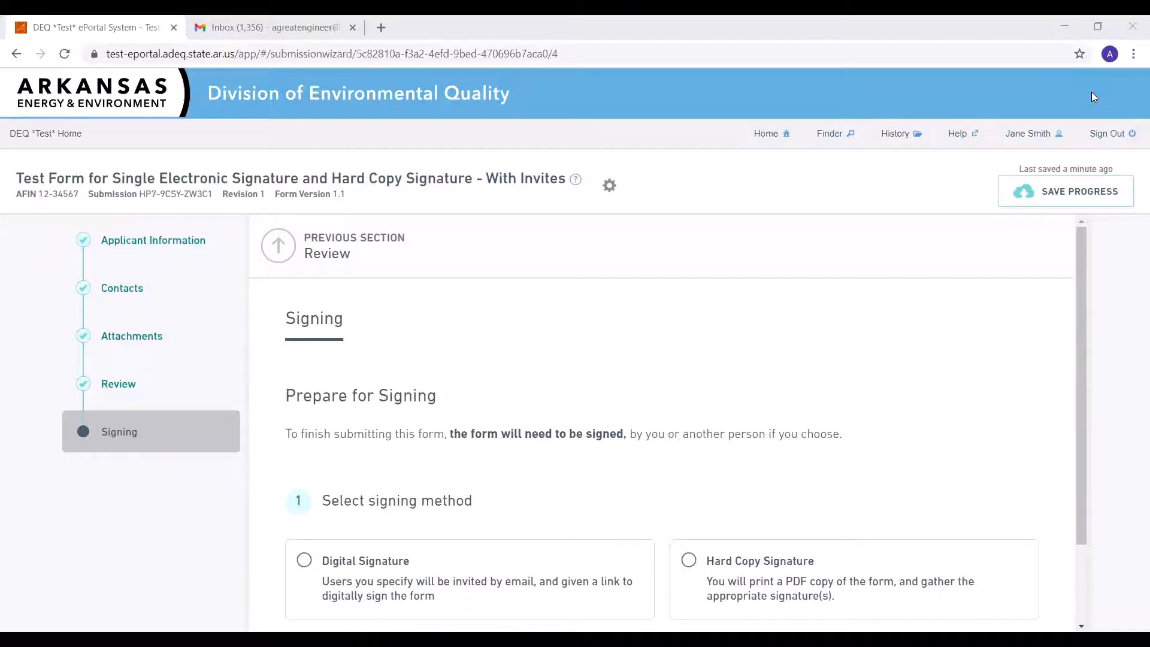
Submit the form using the Hard Copy Signature method and open the submission overview
{"action": "left_click", "coordinate": [740, 594]}
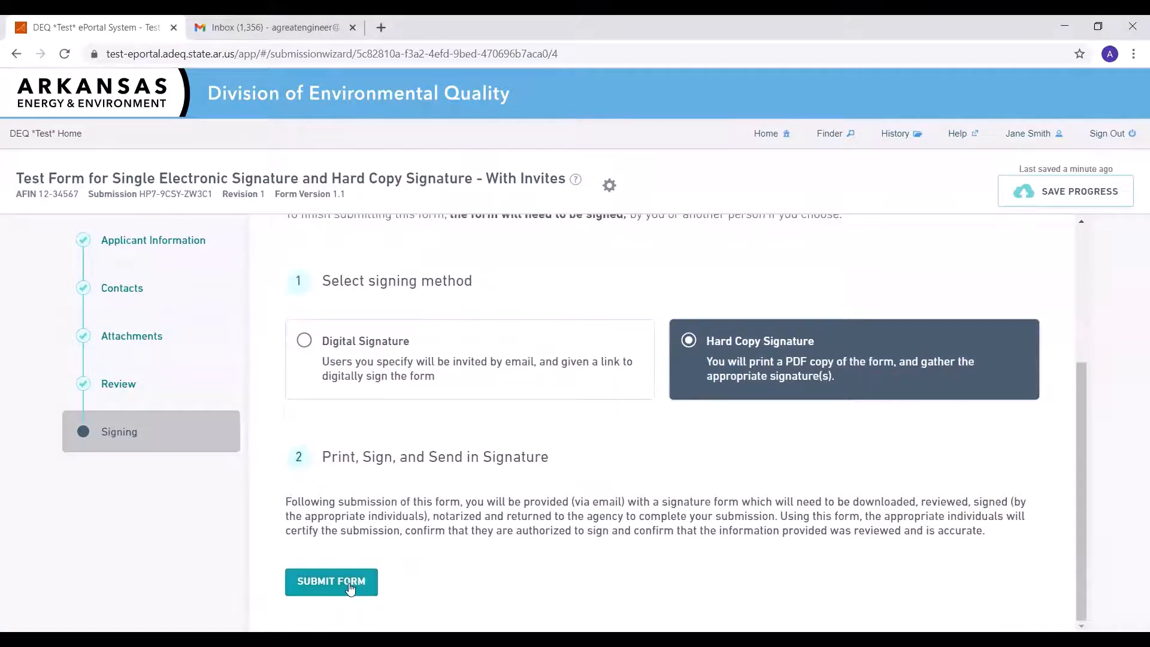
{"action": "left_click", "coordinate": [350, 585]}
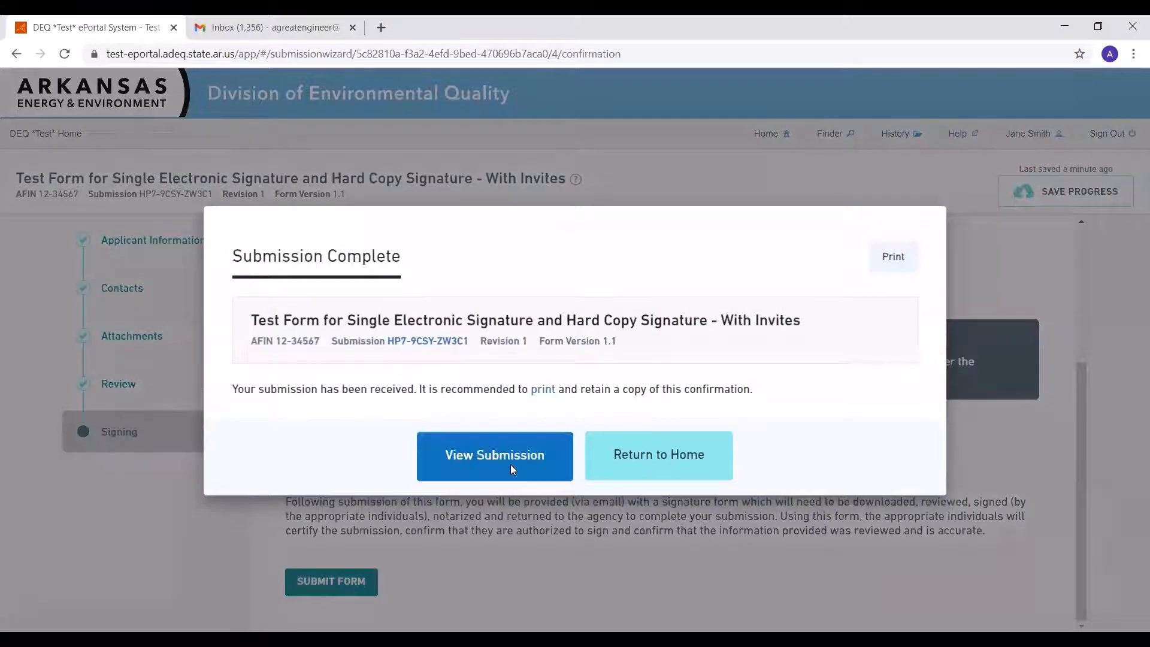
{"action": "left_click", "coordinate": [510, 465]}
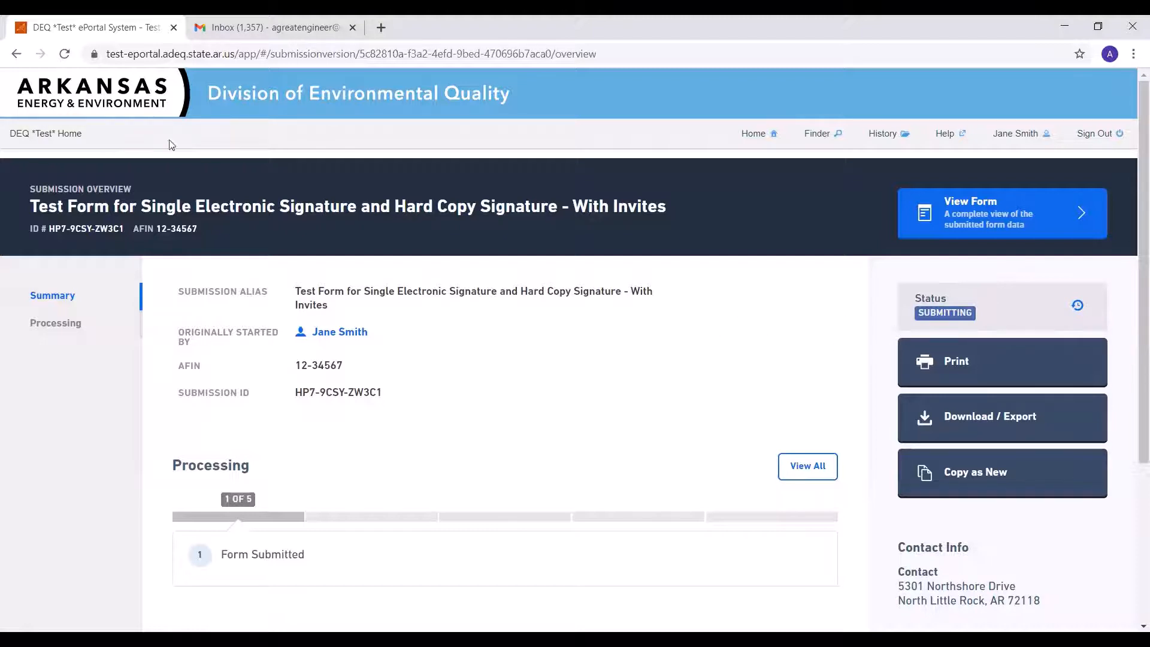
Reload the submission overview and open its download and export options
{"action": "left_click", "coordinate": [64, 55]}
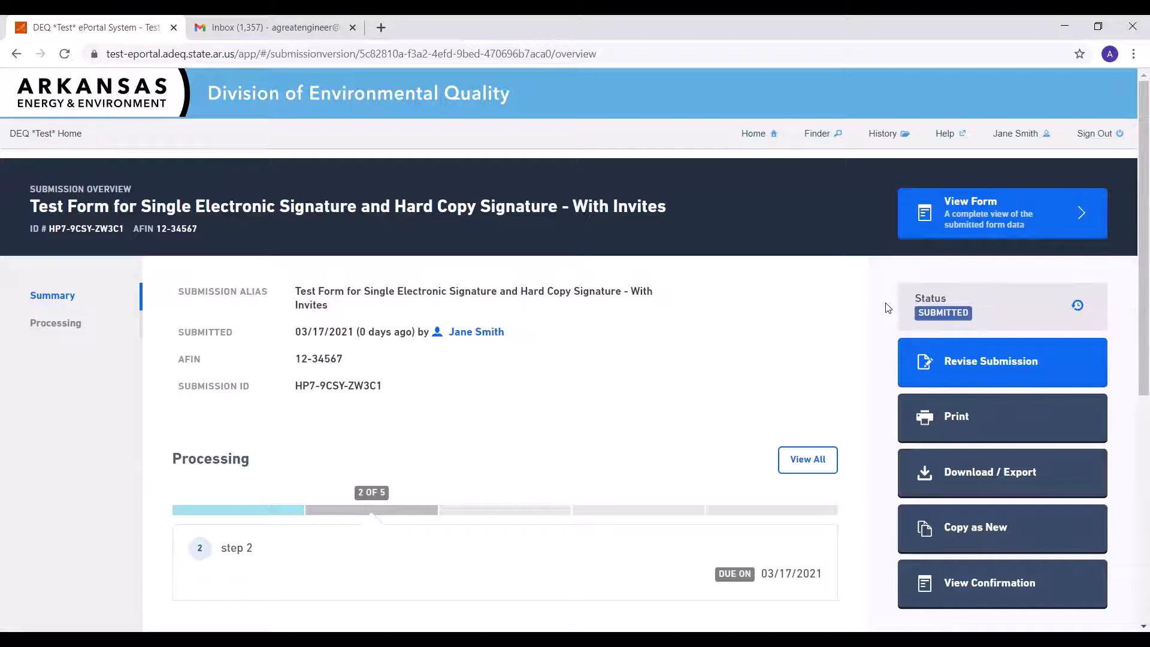
{"action": "left_click", "coordinate": [1021, 474]}
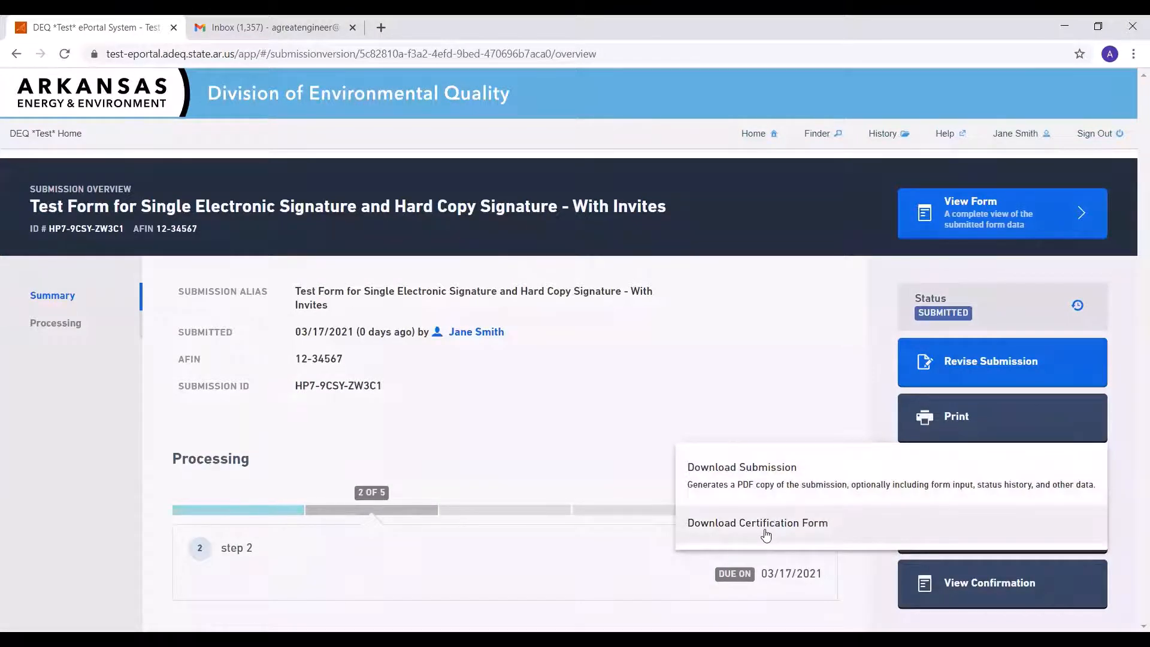
Switch to the Gmail inbox, open the newest Form Submitted email, and download and open the certification form PDF
{"action": "left_click", "coordinate": [261, 29]}
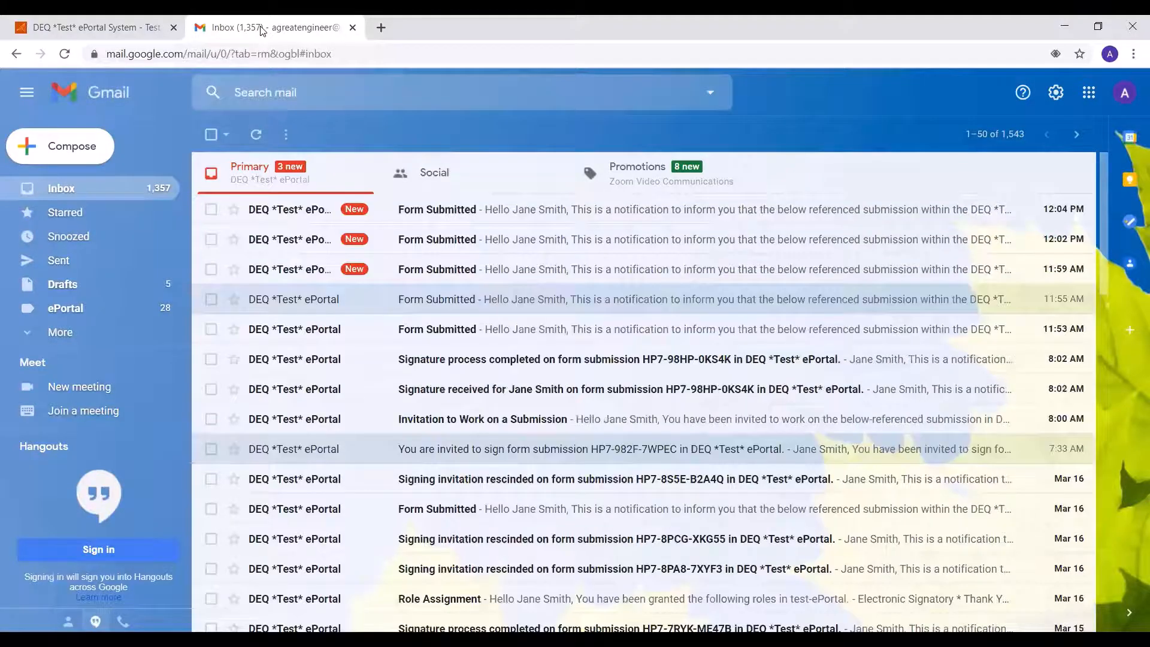
{"action": "left_click", "coordinate": [422, 221]}
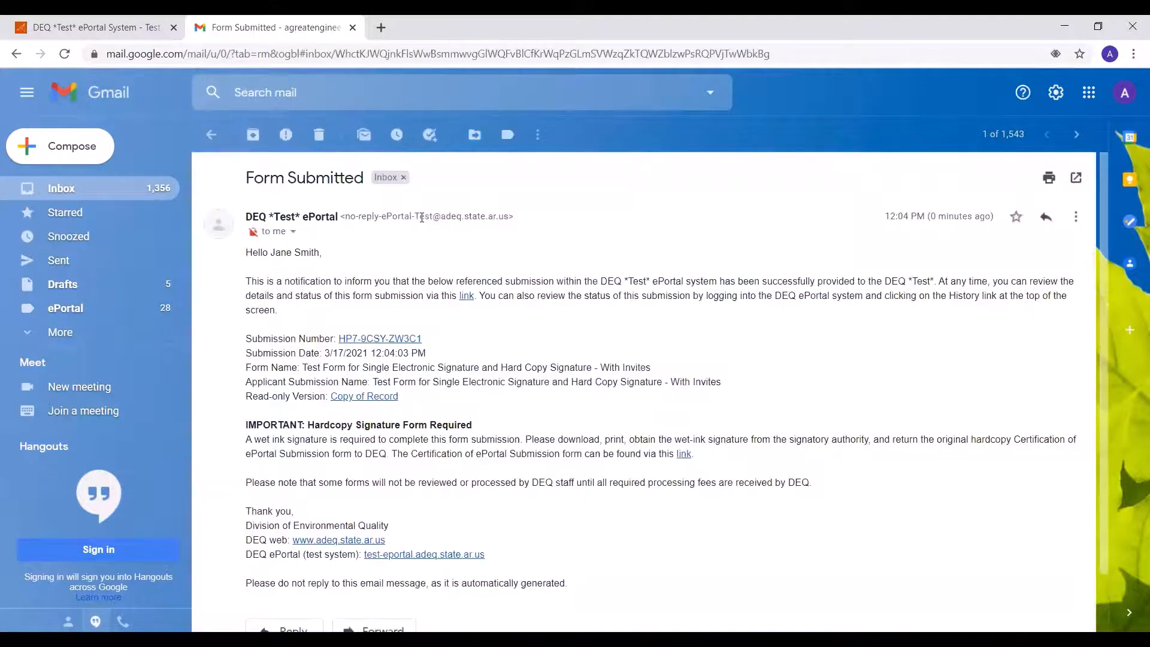
{"action": "left_click", "coordinate": [684, 454]}
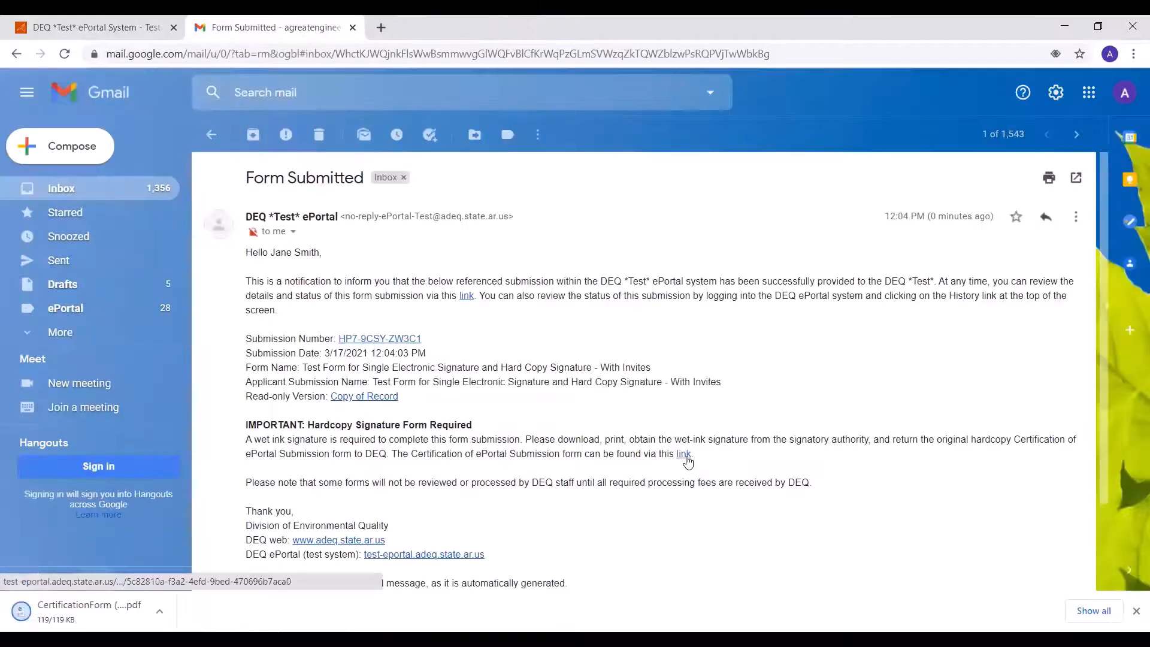
{"action": "left_click", "coordinate": [78, 611]}
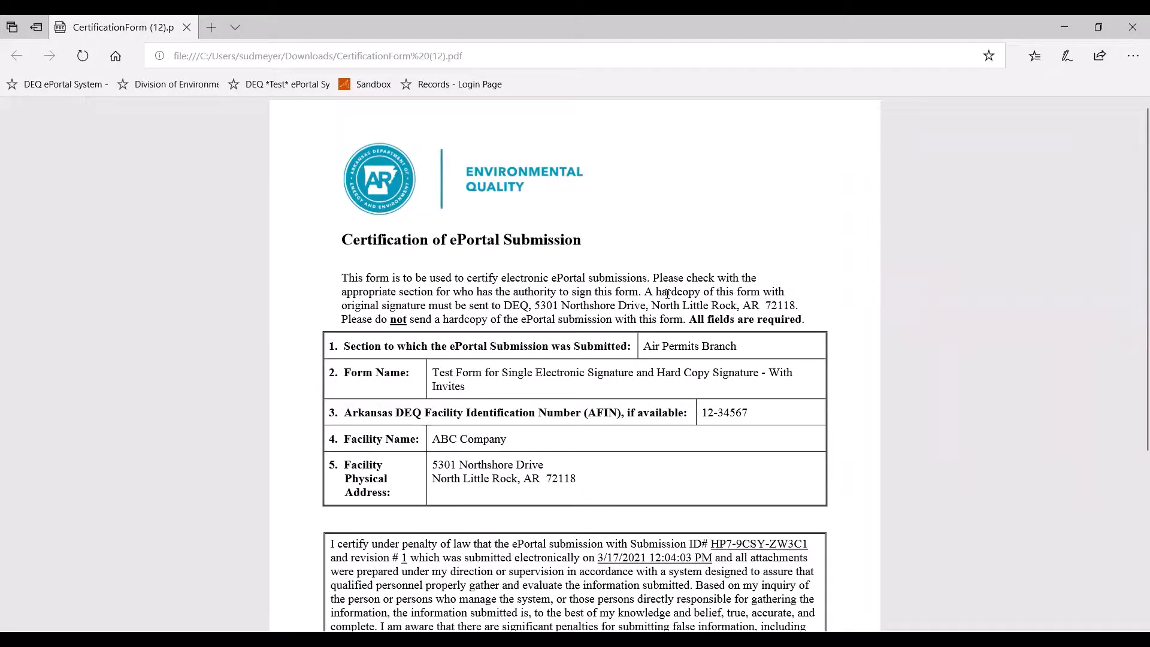
{"action": "scroll", "coordinate": [667, 294], "scroll_direction": "down", "scroll_amount": 3}
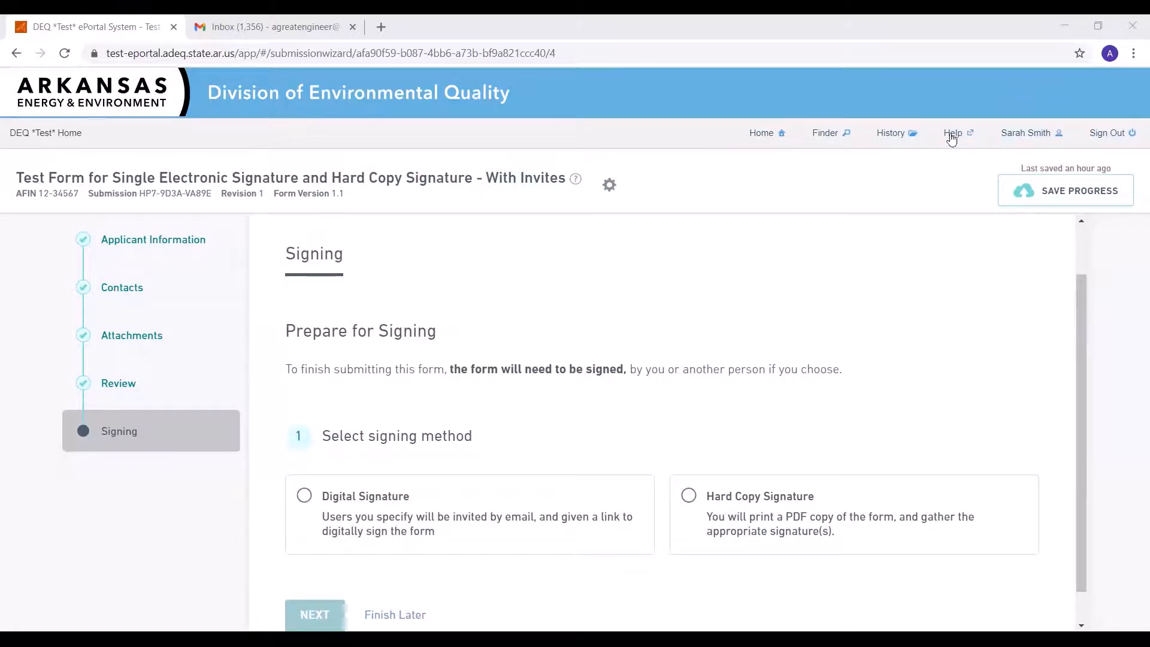
Choose Digital Signature as the signing method for the new submission and continue
{"action": "left_click", "coordinate": [528, 515]}
{"action": "scroll", "coordinate": [521, 497], "scroll_direction": "down", "scroll_amount": 1}
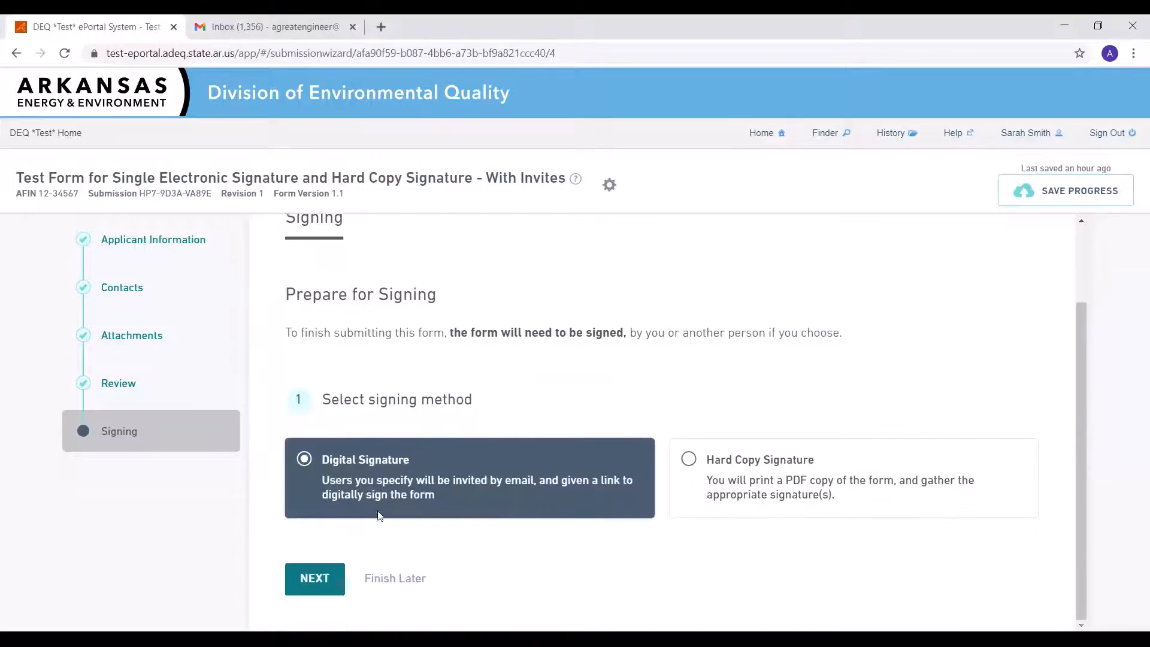
{"action": "left_click", "coordinate": [296, 583]}
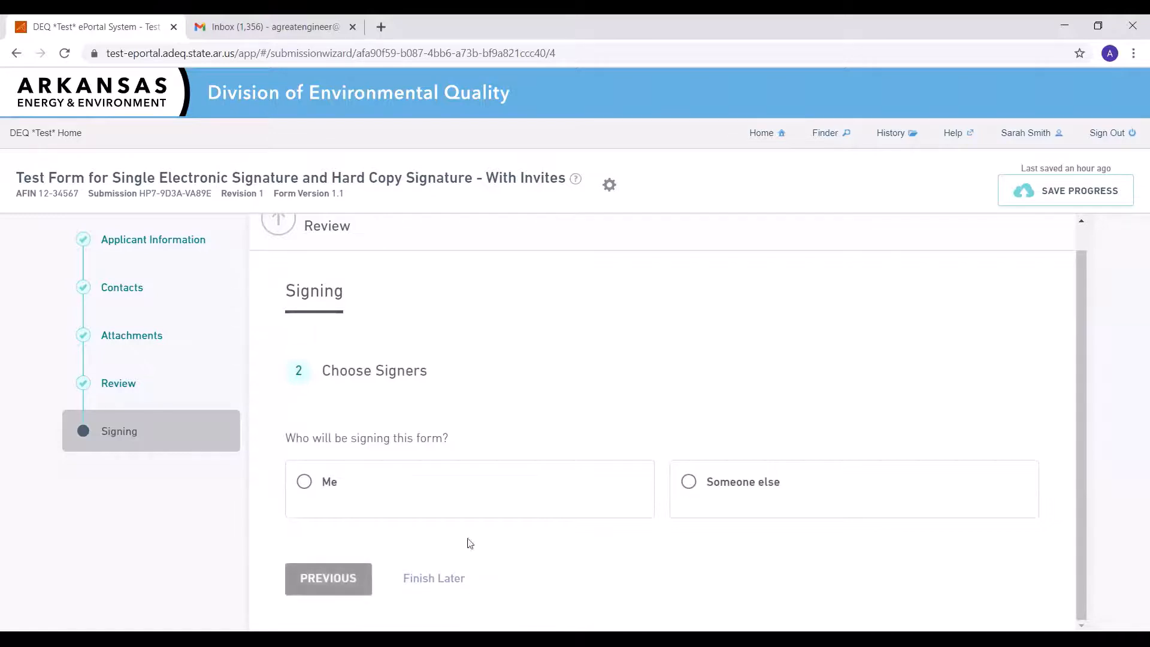
Choose someone else as the signer, paste the signer's e-mail address, and send the invitation
{"action": "left_click", "coordinate": [767, 505]}
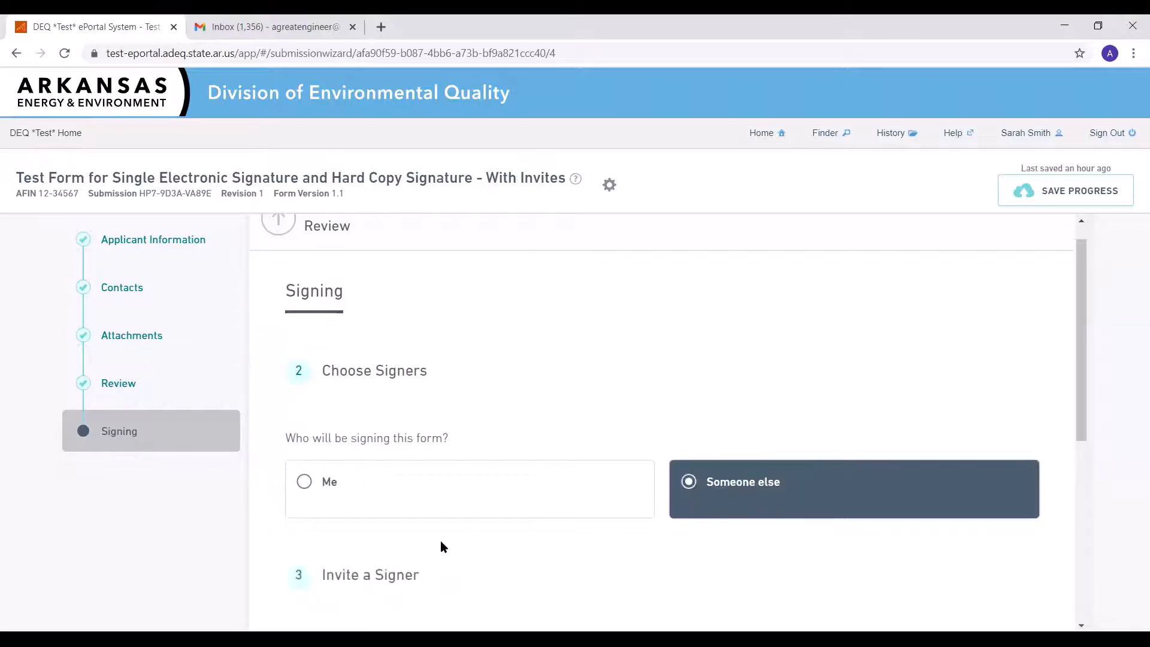
{"action": "scroll", "coordinate": [413, 527], "scroll_direction": "down", "scroll_amount": 2}
{"action": "scroll", "coordinate": [384, 482], "scroll_direction": "down", "scroll_amount": 3}
{"action": "left_click", "coordinate": [383, 494]}
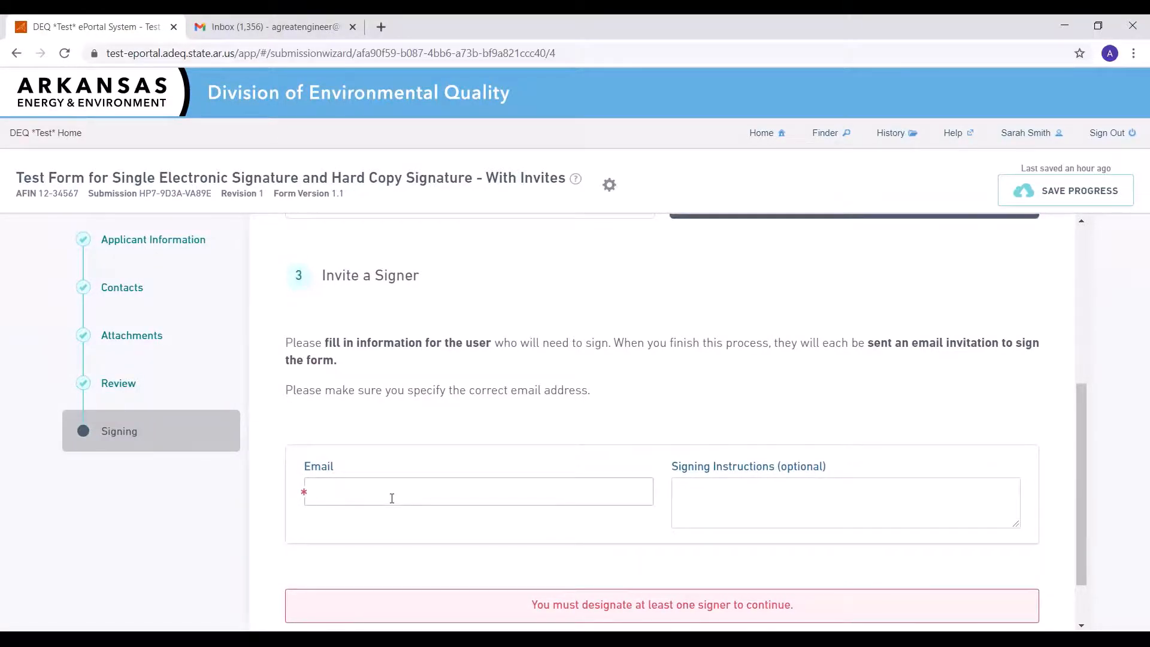
{"action": "key", "text": "ctrl+v"}
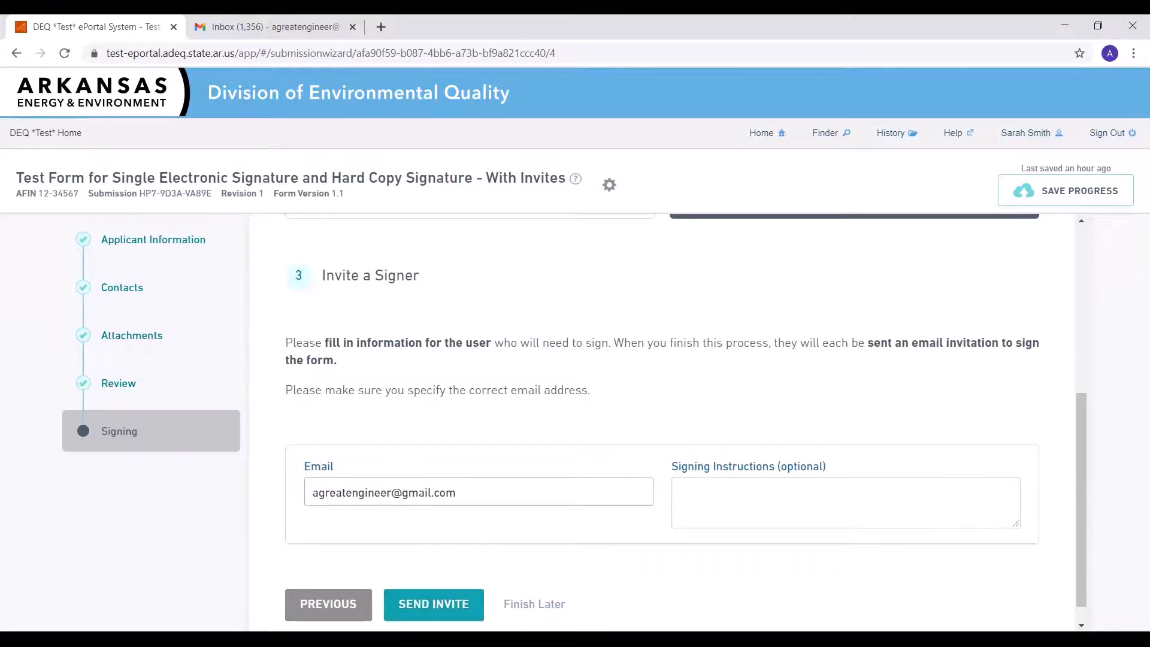
{"action": "left_click", "coordinate": [433, 604]}
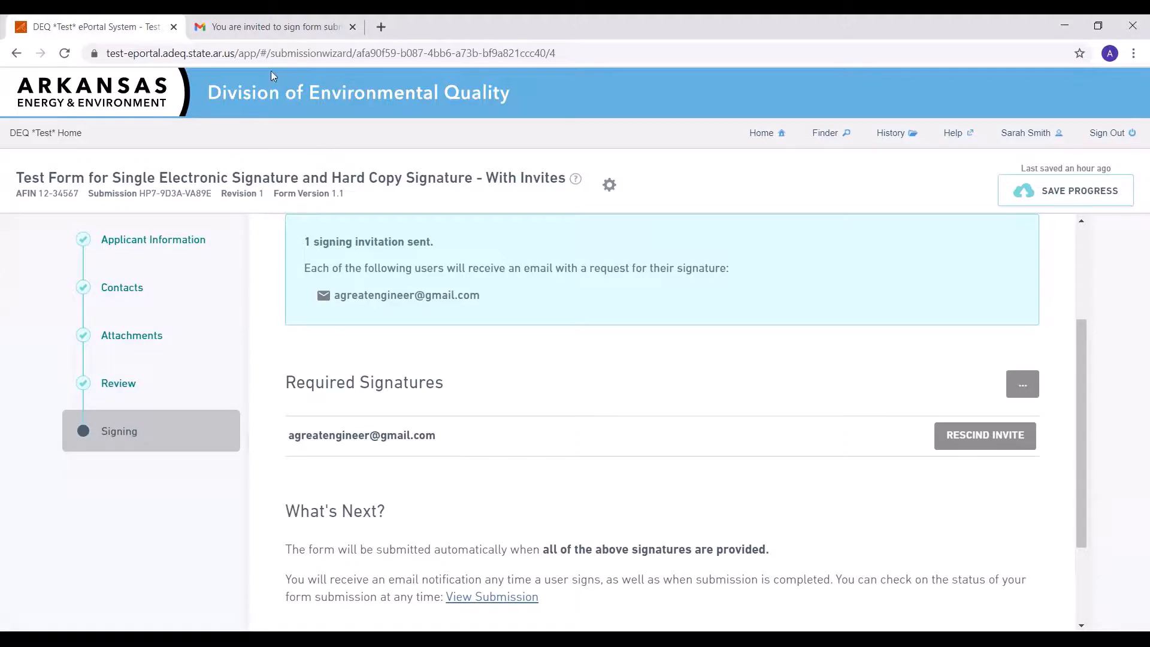
Open the awaiting submission's signing view from the overview page
{"action": "left_click", "coordinate": [263, 30]}
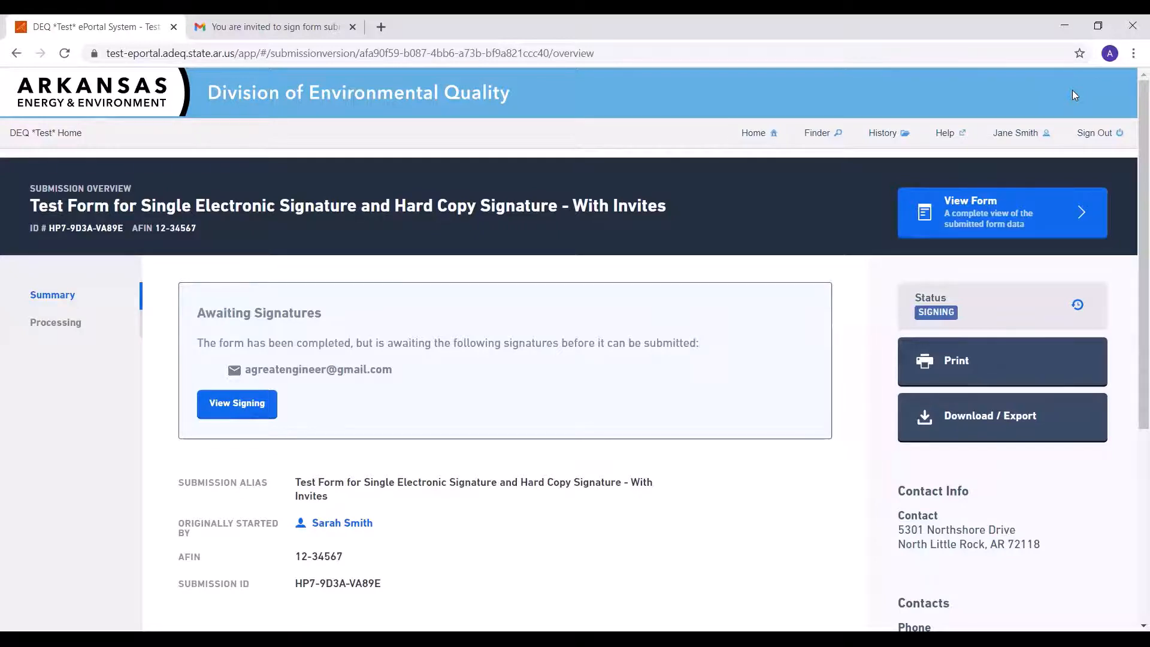
{"action": "left_click", "coordinate": [237, 409]}
{"action": "scroll", "coordinate": [385, 429], "scroll_direction": "down", "scroll_amount": 10}
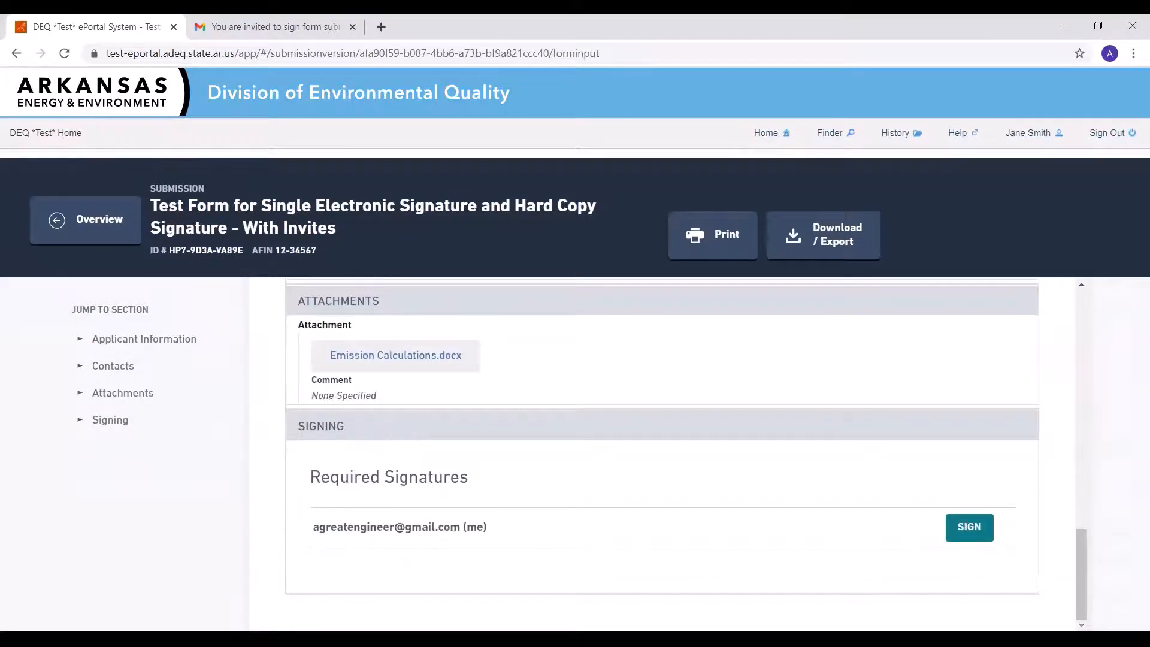
Open the signing dialog for the required signature, read the certification statement, and cancel it
{"action": "left_click", "coordinate": [973, 531]}
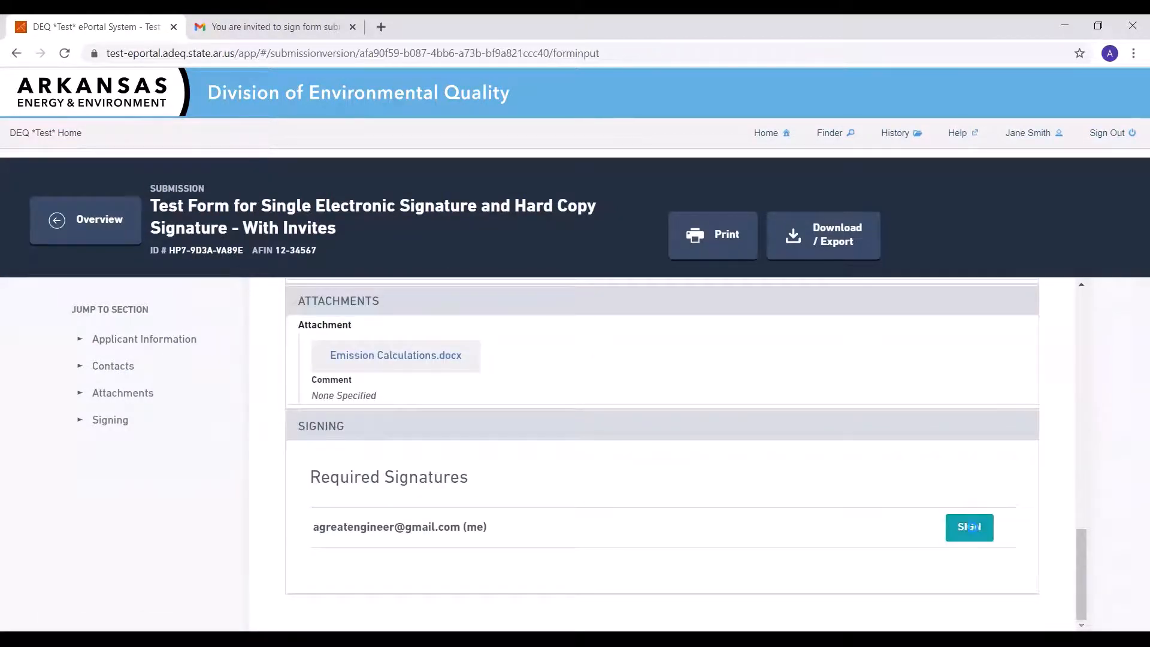
{"action": "scroll", "coordinate": [804, 462], "scroll_direction": "down", "scroll_amount": 6}
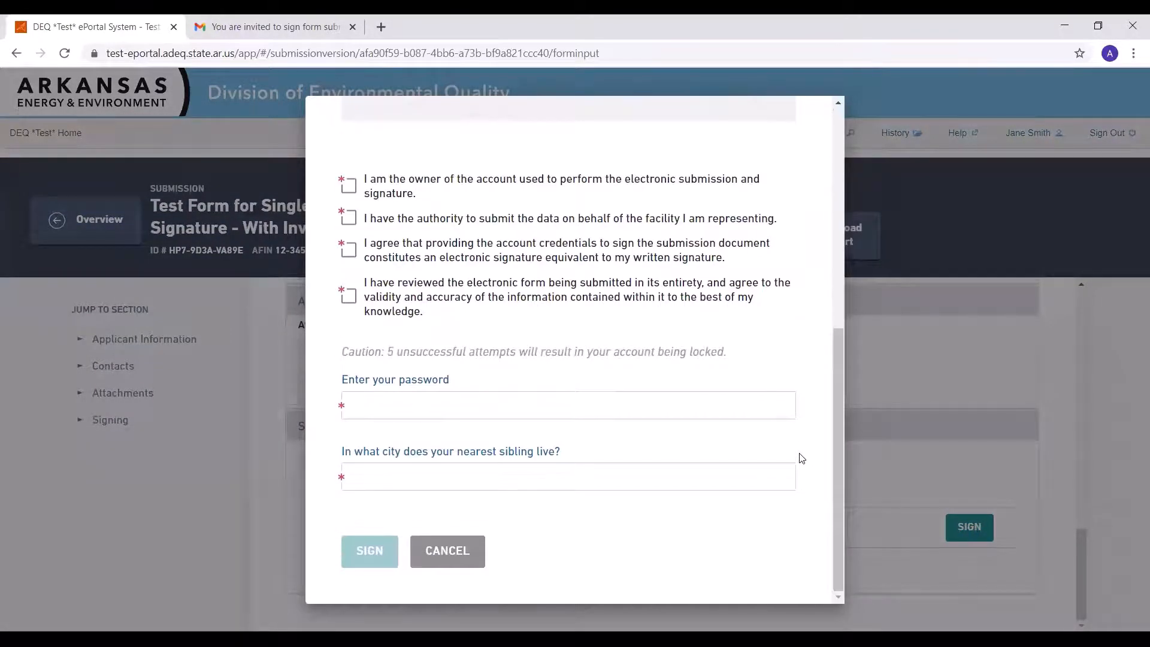
{"action": "scroll", "coordinate": [801, 458], "scroll_direction": "up", "scroll_amount": 5}
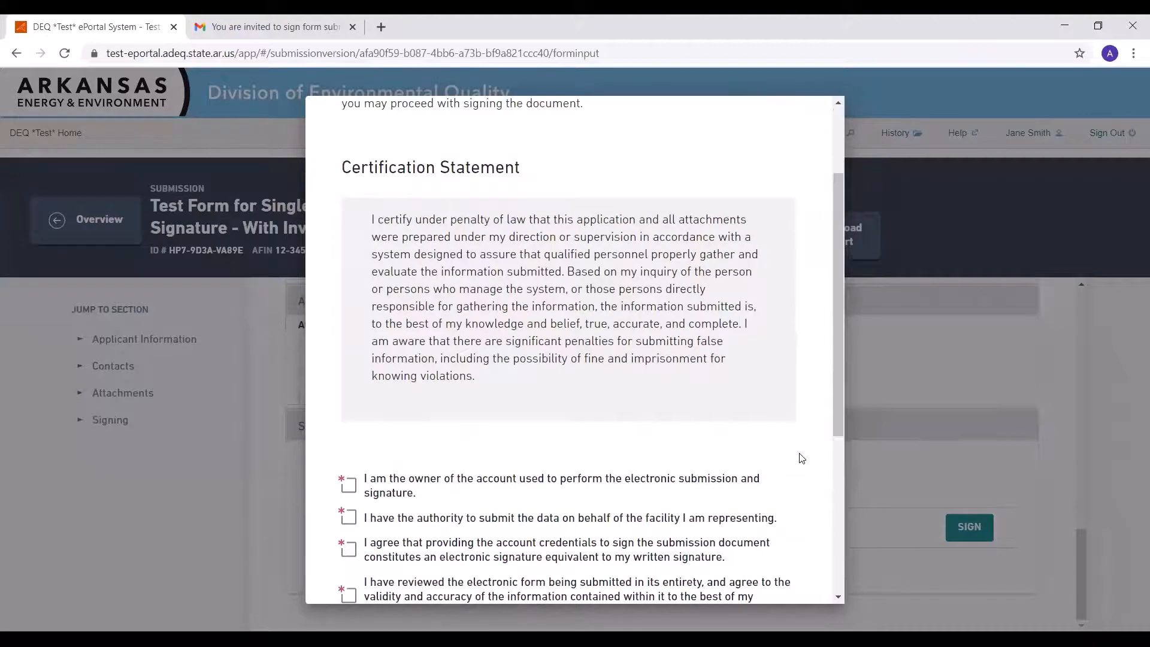
{"action": "scroll", "coordinate": [802, 458], "scroll_direction": "down", "scroll_amount": 3}
{"action": "scroll", "coordinate": [801, 458], "scroll_direction": "down", "scroll_amount": 2}
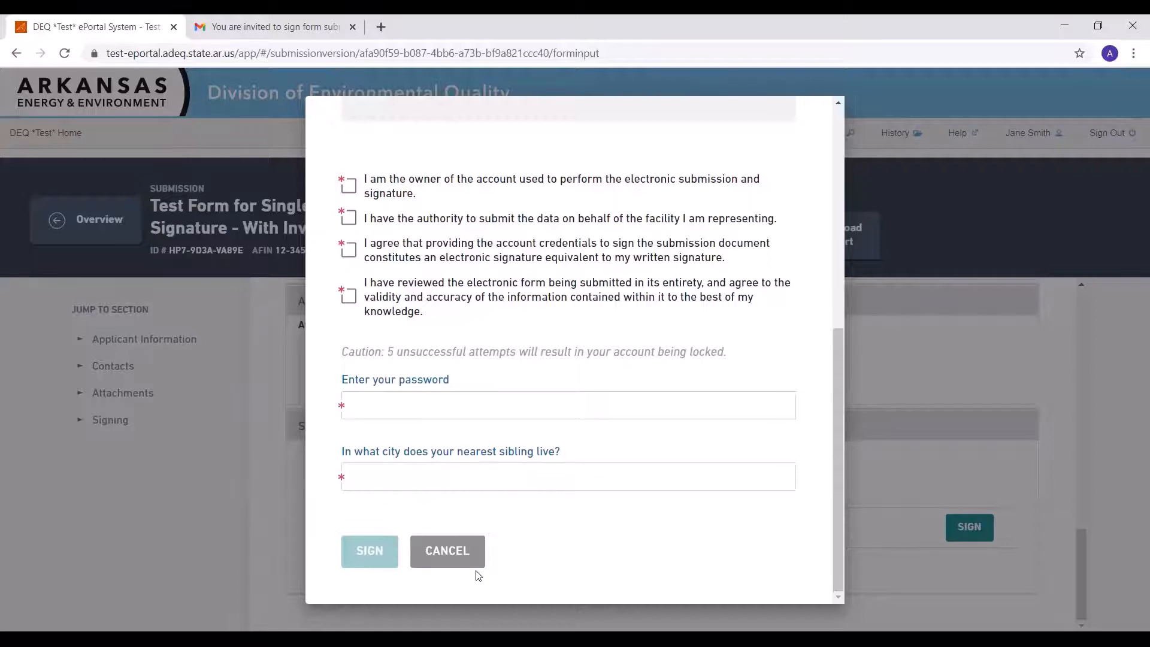
{"action": "left_click", "coordinate": [443, 551]}
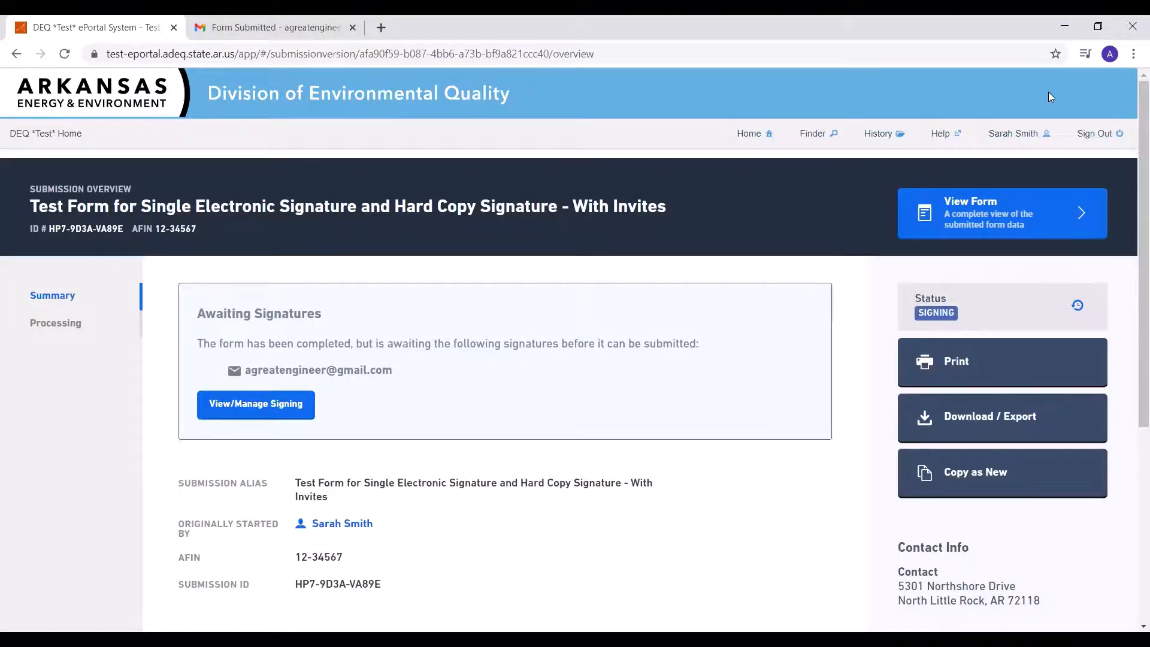
Open Manage Shared Access for the submission
{"action": "scroll", "coordinate": [951, 179], "scroll_direction": "down", "scroll_amount": 5}
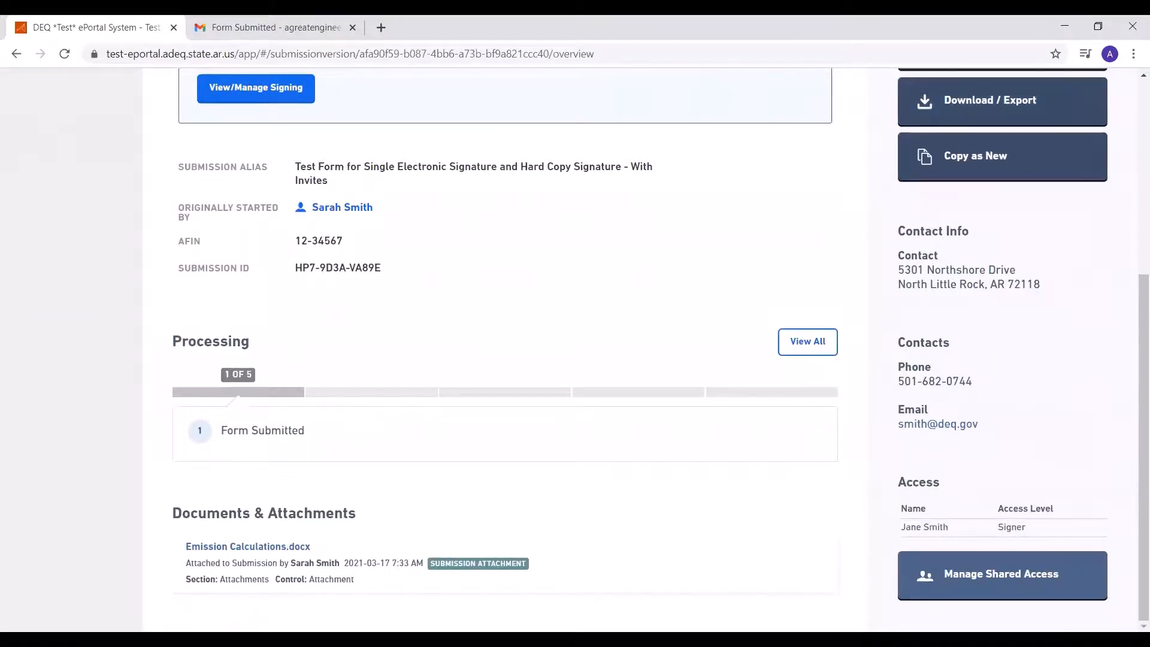
{"action": "left_click", "coordinate": [971, 589]}
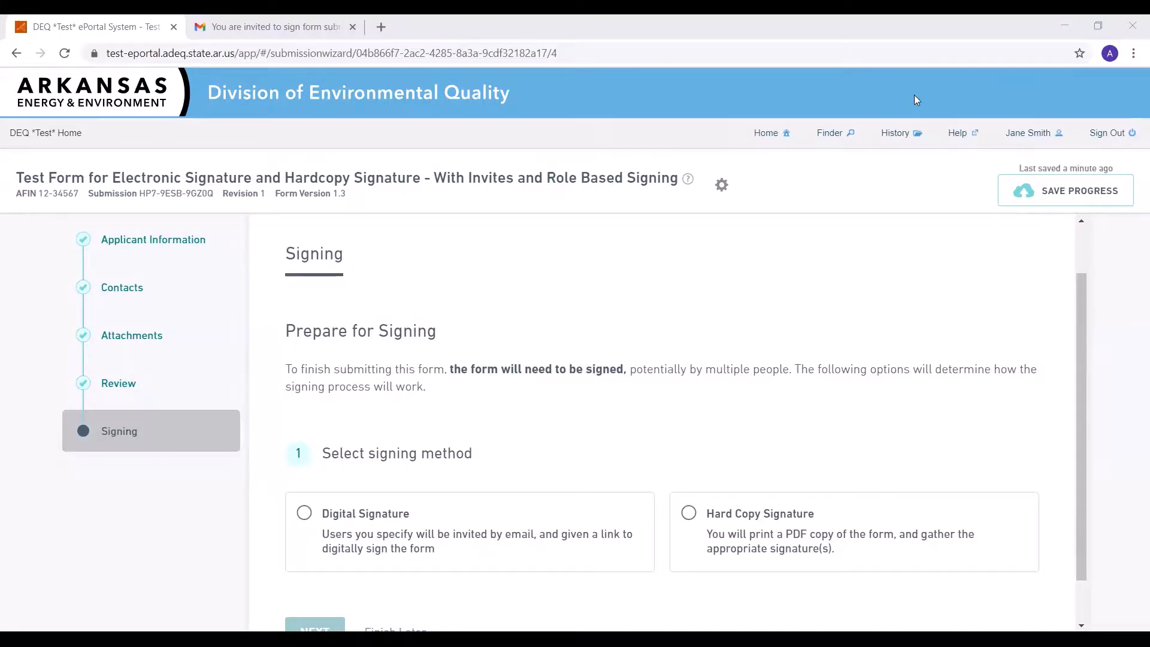
Choose Digital Signature for the role-based form and continue past the Professional Engineer and Responsible Official roles
{"action": "left_click", "coordinate": [539, 548]}
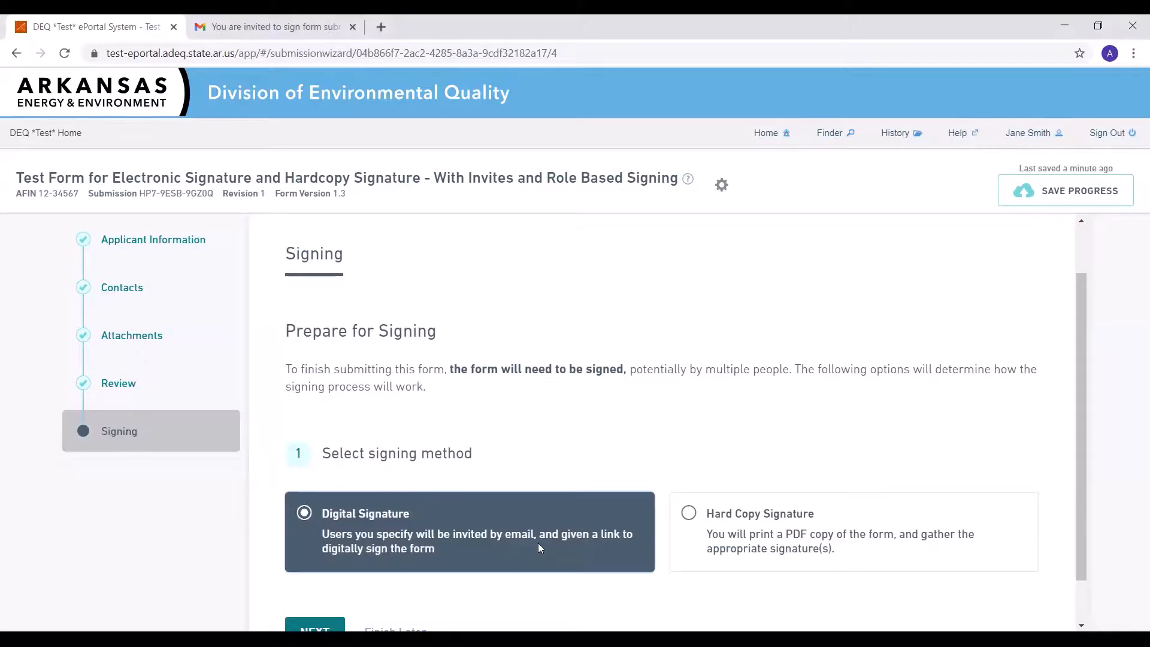
{"action": "scroll", "coordinate": [316, 575], "scroll_direction": "down", "scroll_amount": 1}
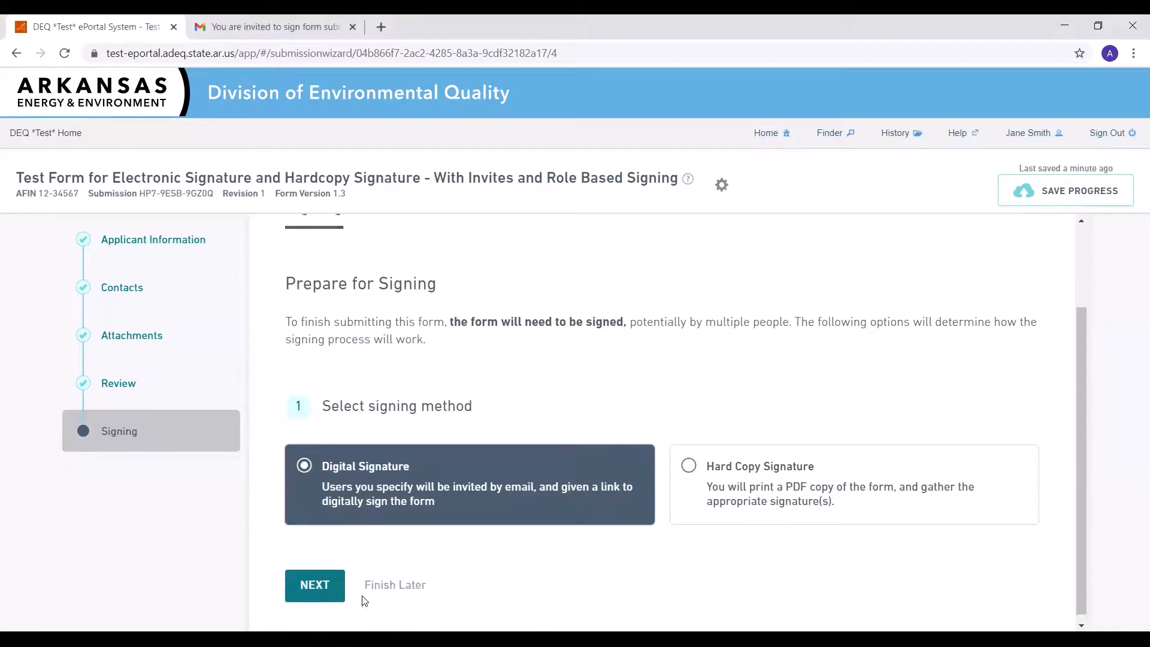
{"action": "left_click", "coordinate": [316, 576]}
{"action": "scroll", "coordinate": [316, 573], "scroll_direction": "down", "scroll_amount": 1}
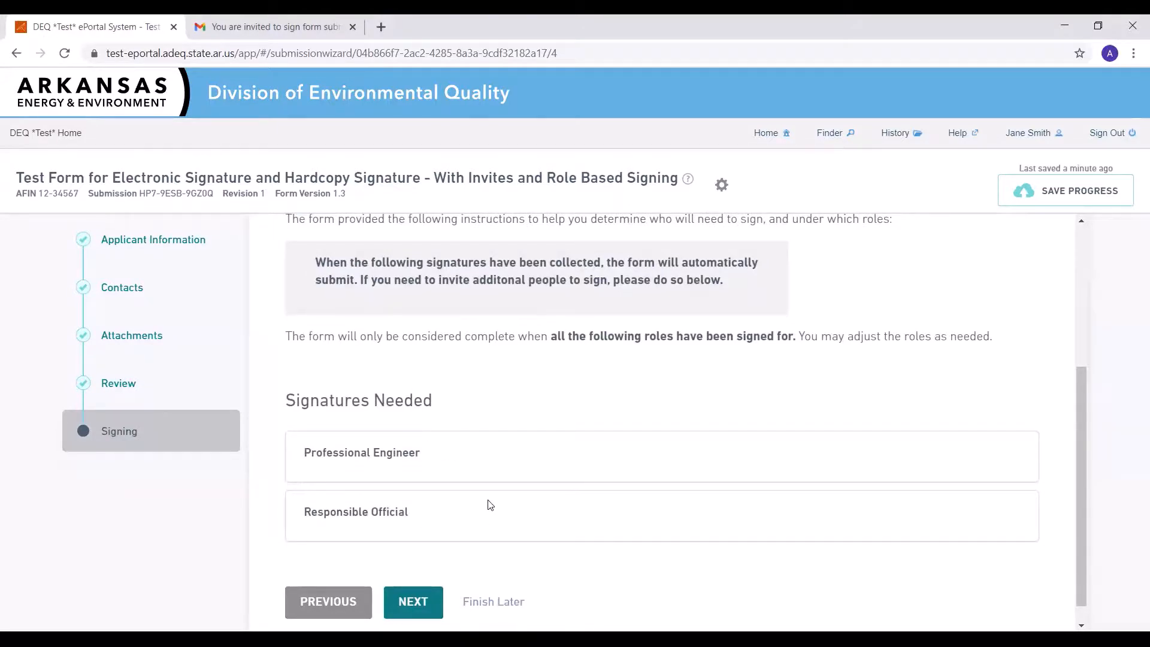
{"action": "left_click", "coordinate": [422, 606]}
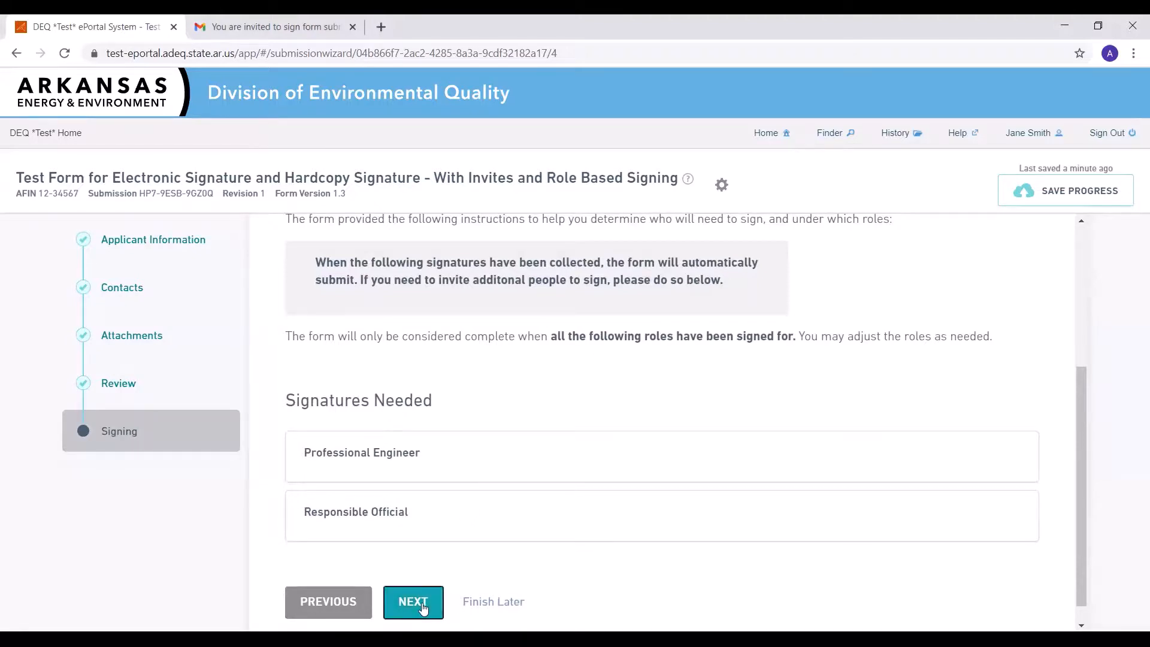
{"action": "scroll", "coordinate": [466, 540], "scroll_direction": "down", "scroll_amount": 5}
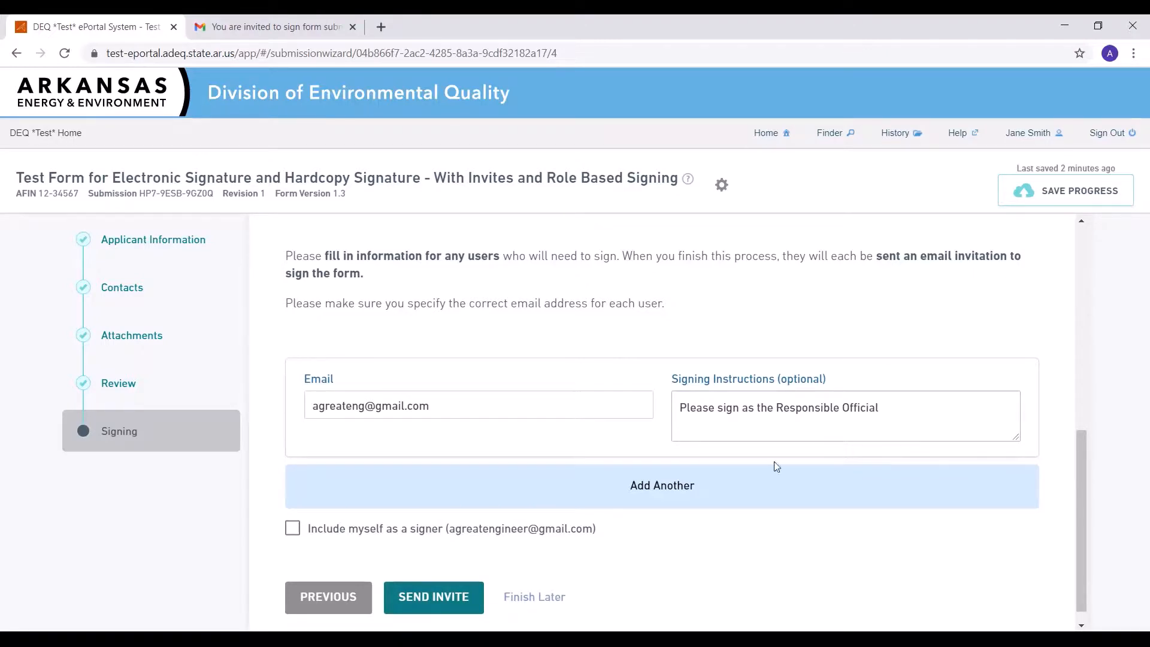
Include yourself as a signer, send the invitation, and view the invitations list
{"action": "left_click", "coordinate": [292, 529]}
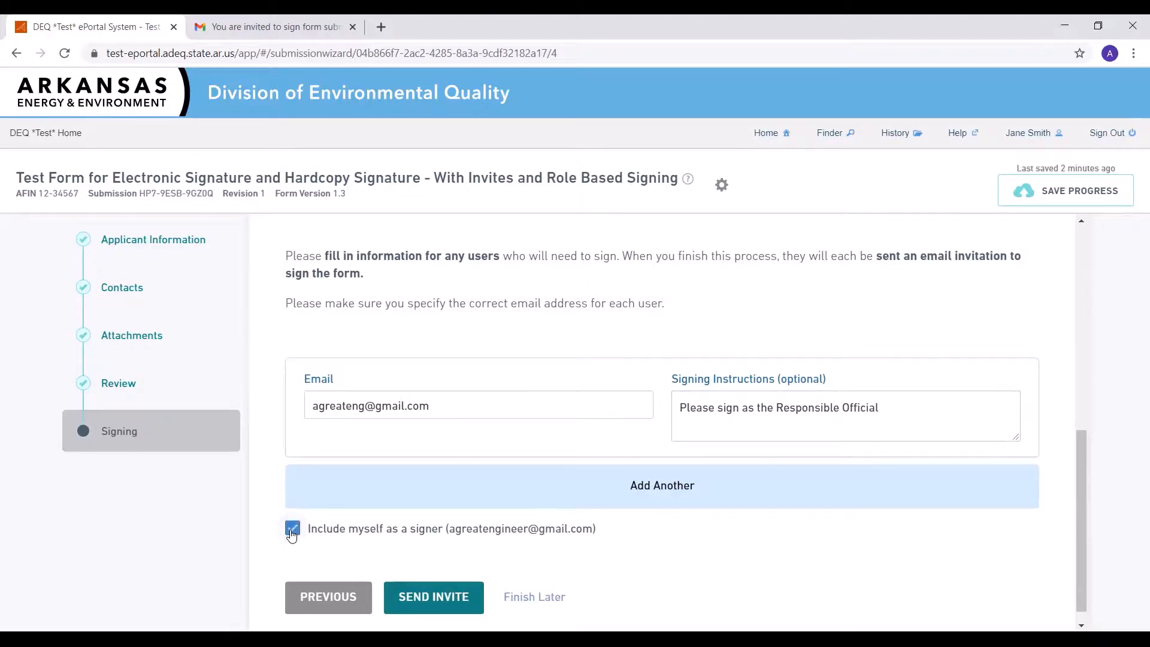
{"action": "left_click", "coordinate": [445, 598]}
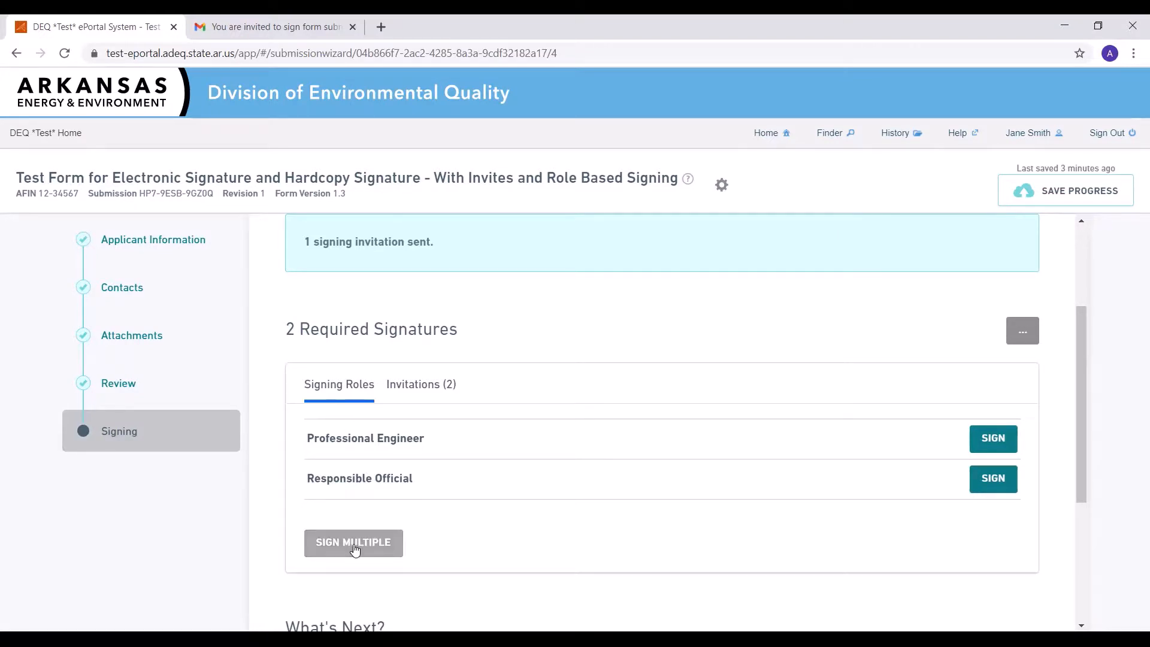
{"action": "left_click", "coordinate": [430, 388]}
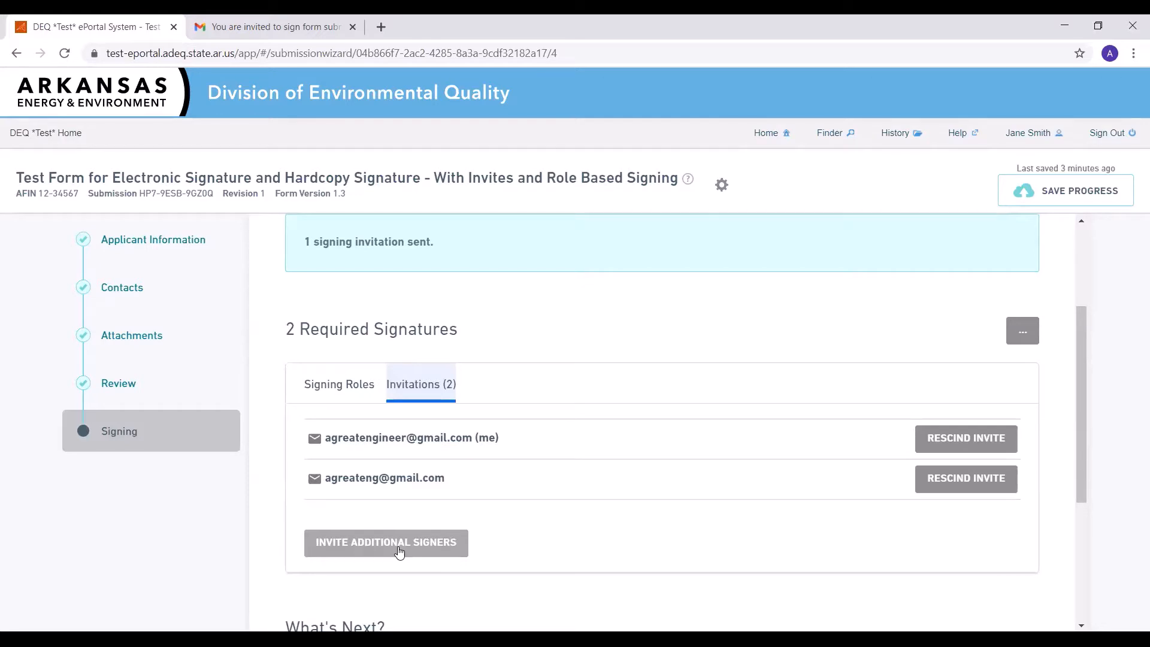
Cancel the entire signing process and confirm returning to the draft
{"action": "left_click", "coordinate": [1023, 332]}
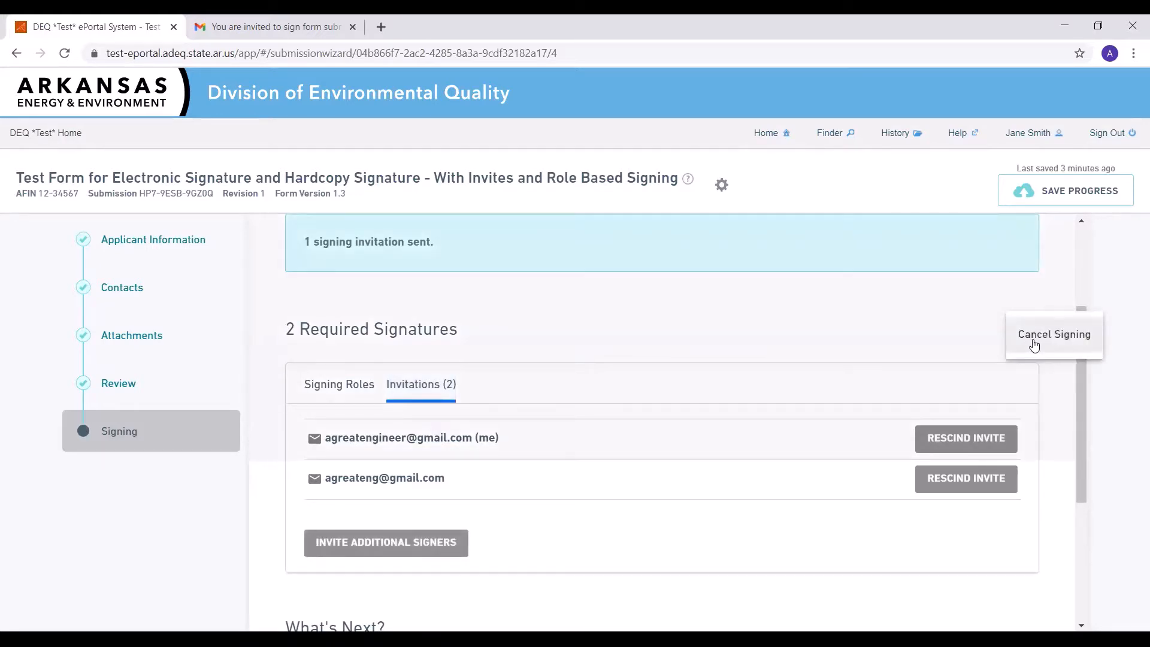
{"action": "left_click", "coordinate": [1034, 345]}
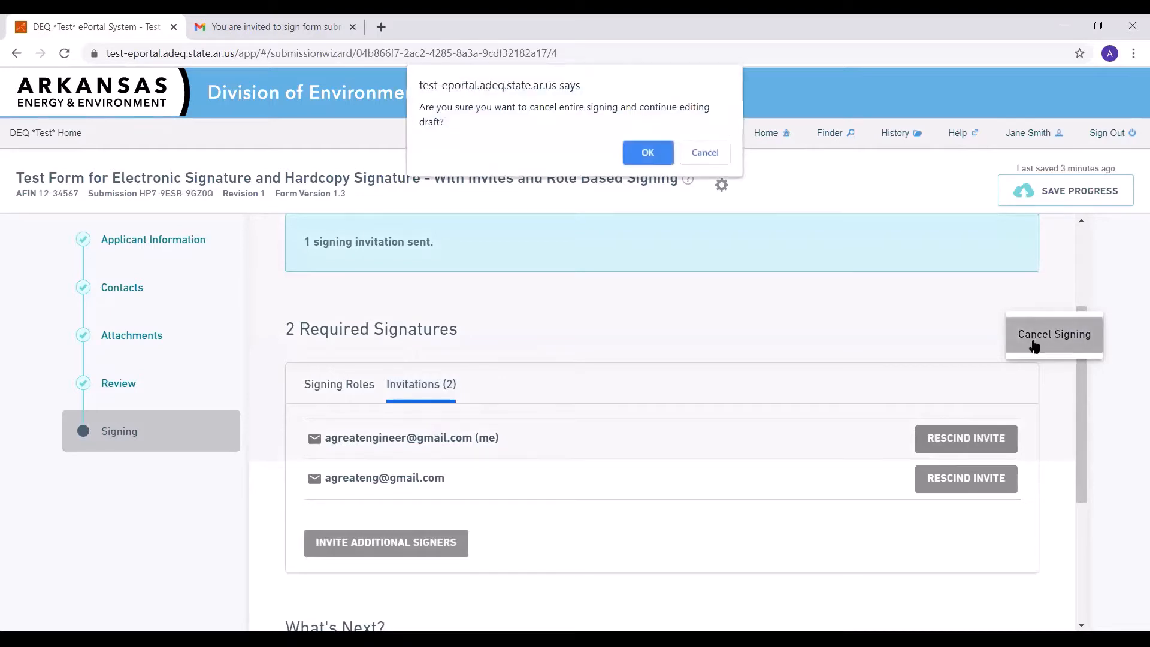
{"action": "left_click", "coordinate": [647, 154]}
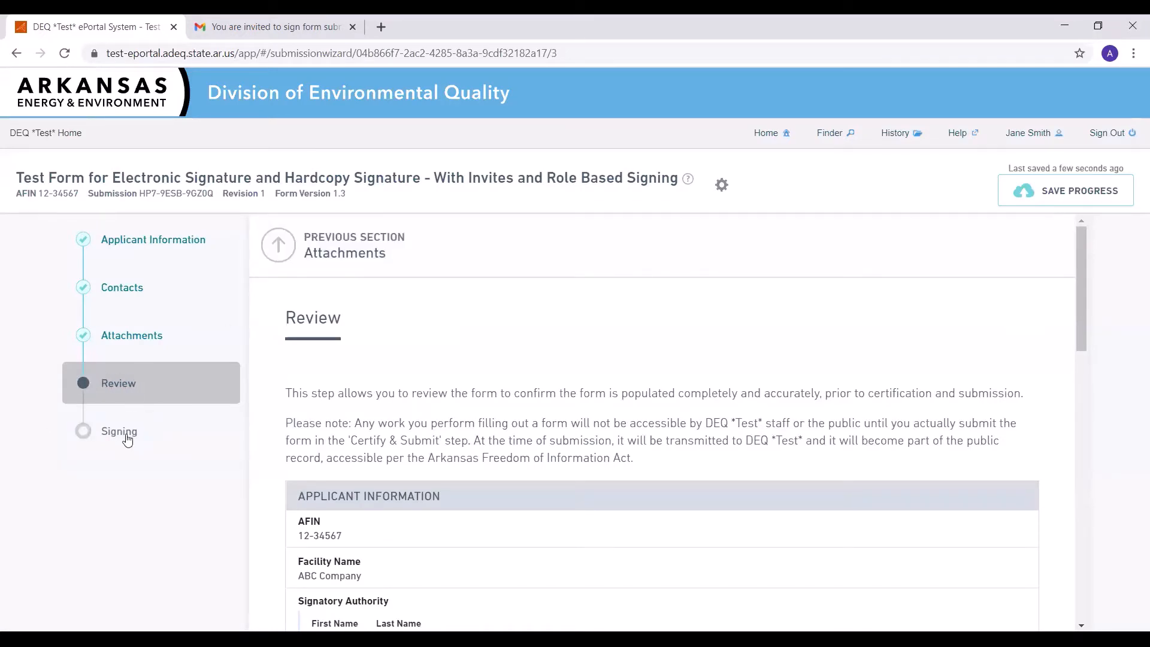
Return to the Signing section and choose Hard Copy Signature as the signing method
{"action": "left_click", "coordinate": [125, 436]}
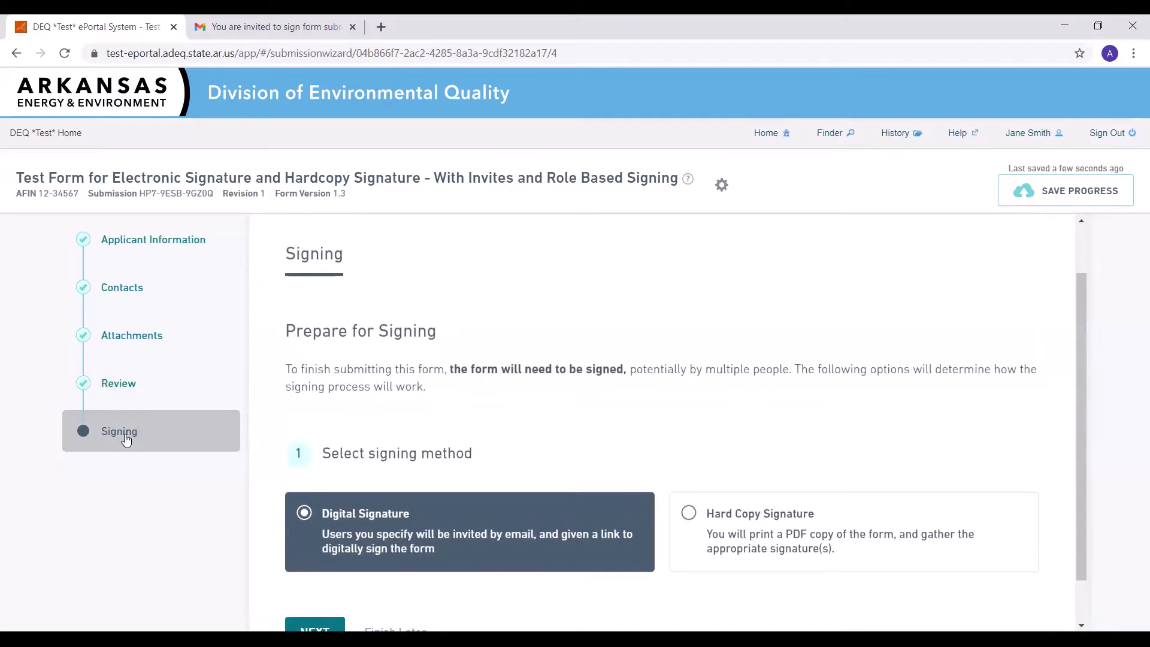
{"action": "left_click", "coordinate": [800, 529]}
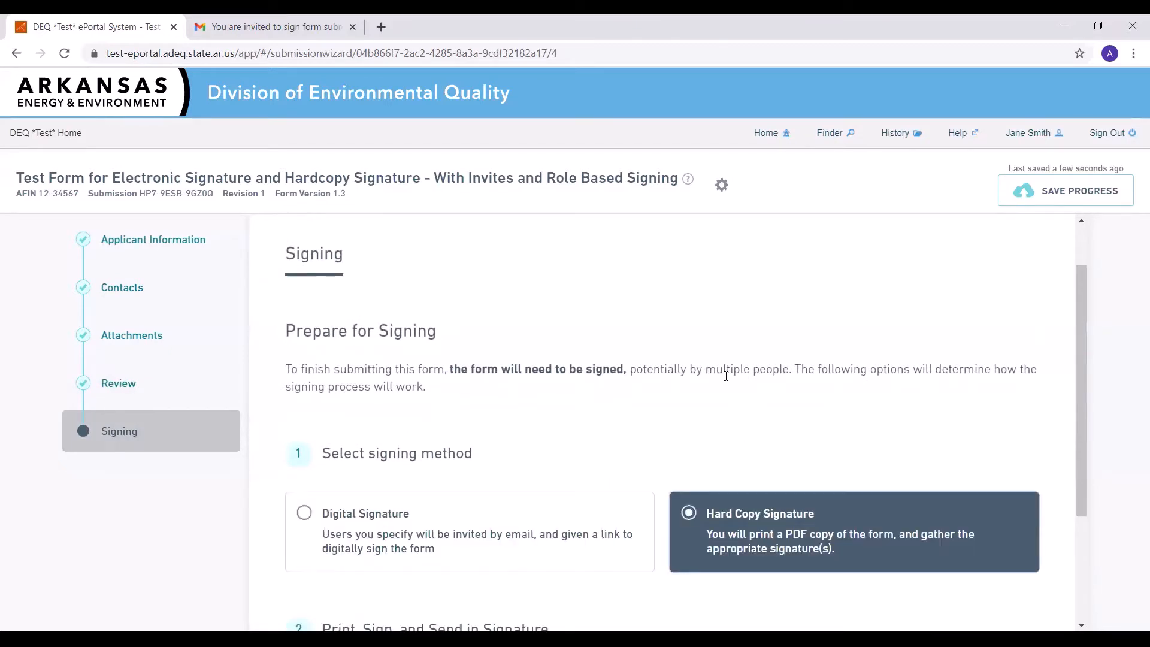